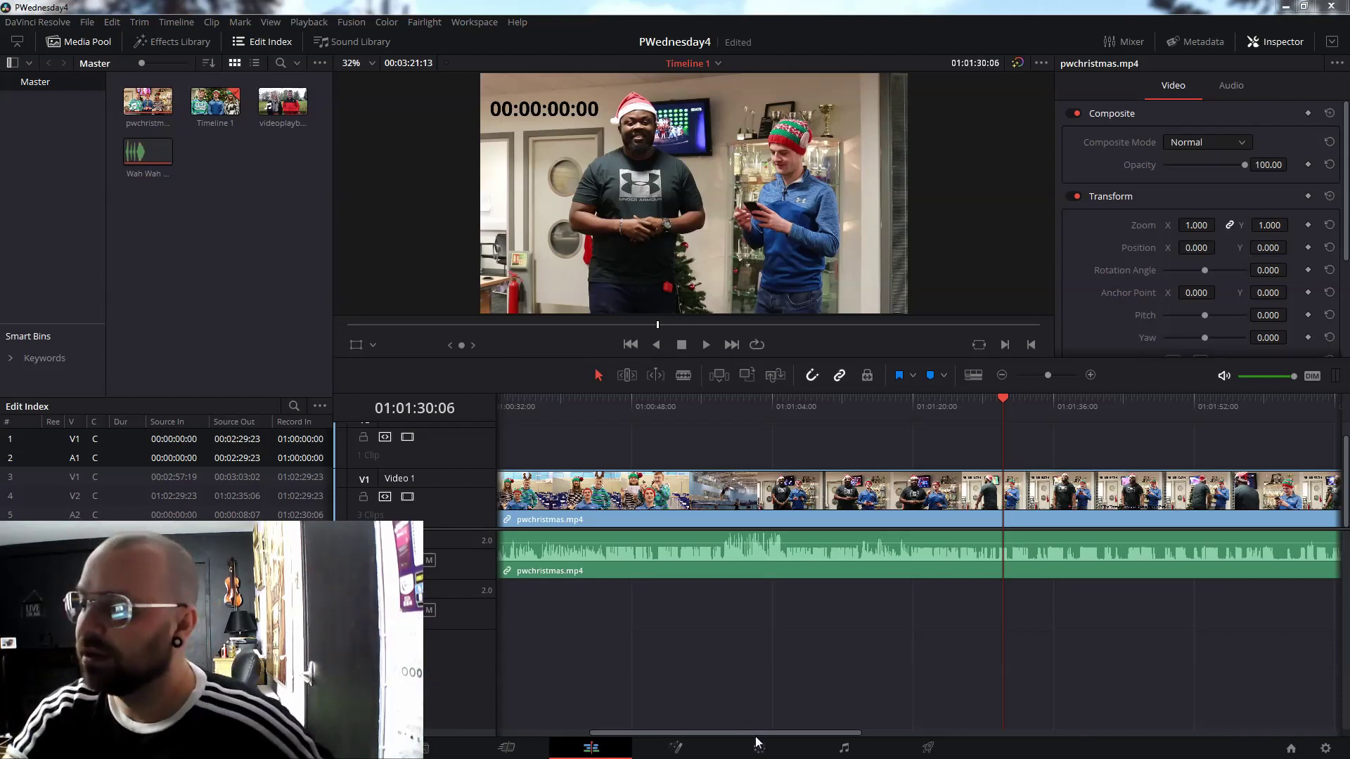
Blade the clip at 01:00:27:21 and 01:00:55:09 to isolate a middle section.
drag(756, 732, 575, 730)
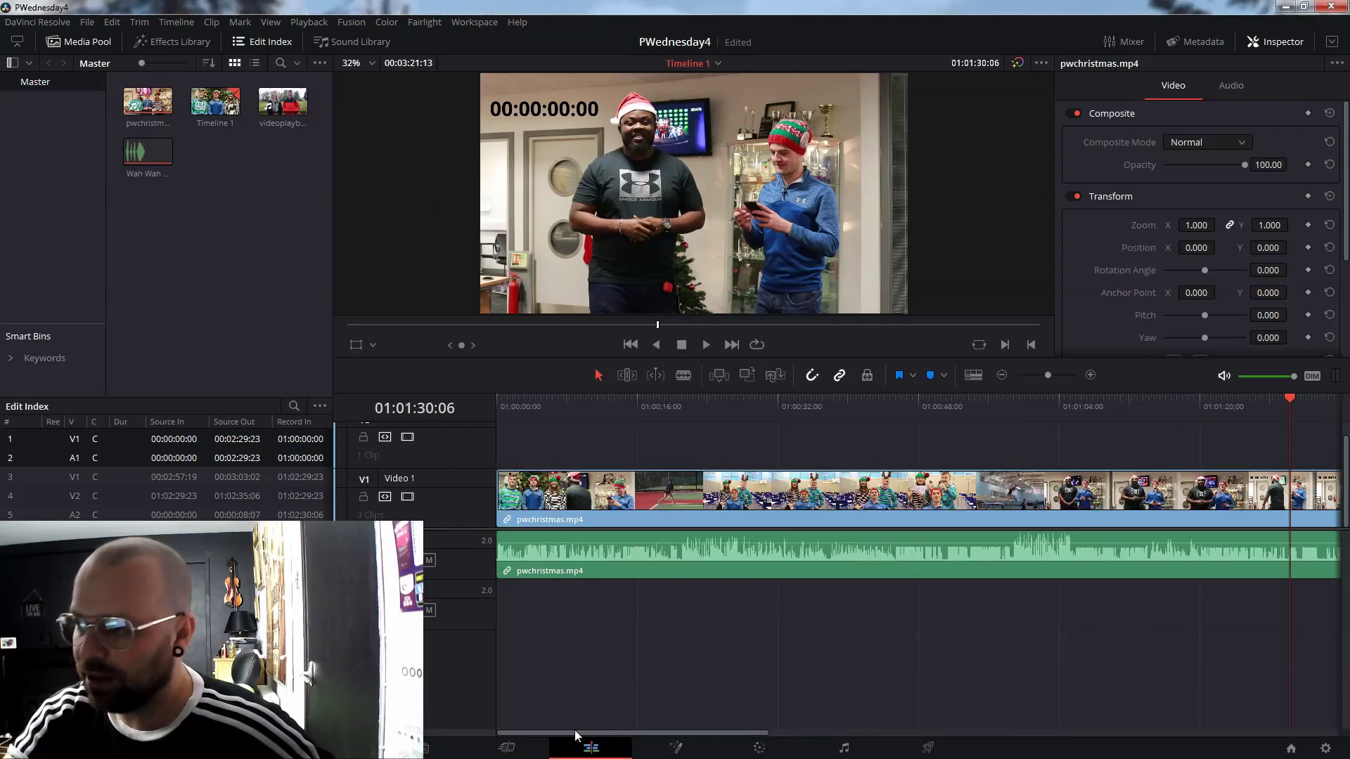
click(727, 411)
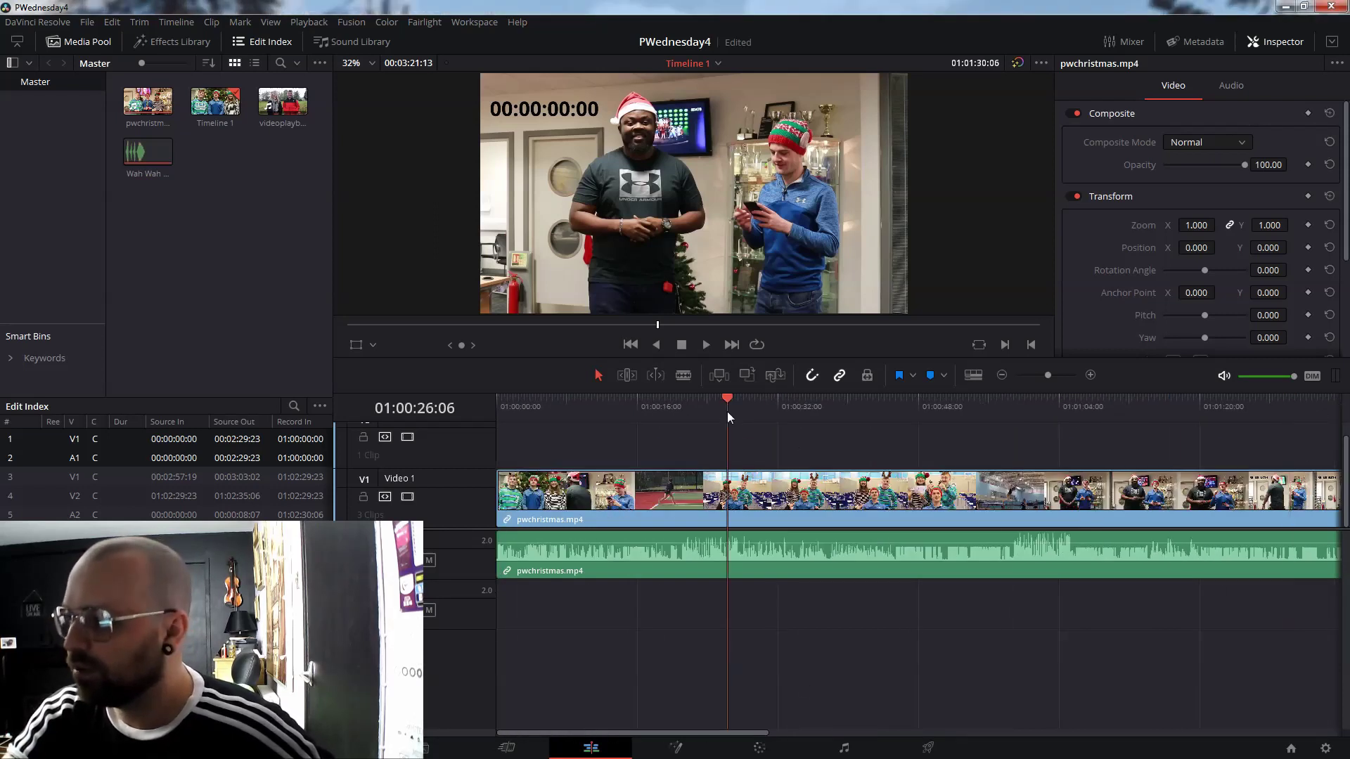
click(740, 406)
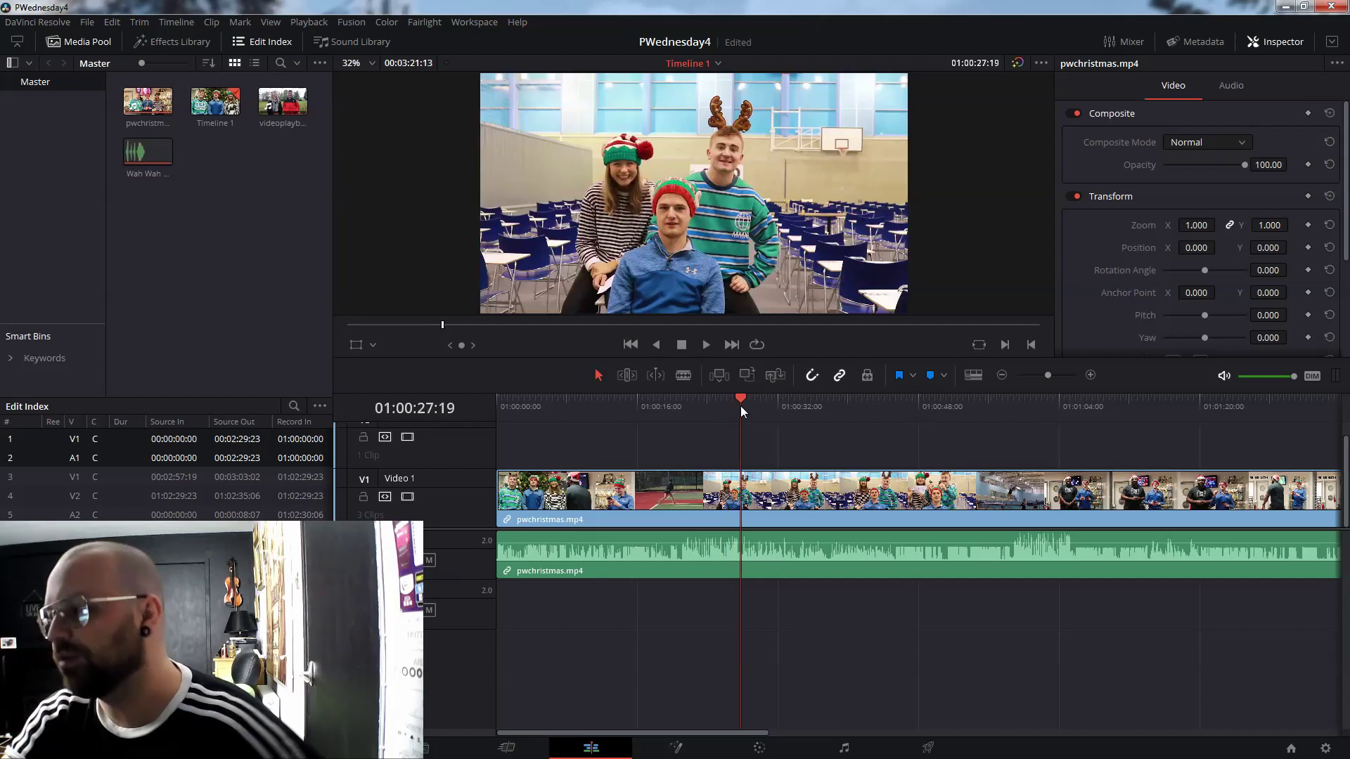
click(762, 405)
click(741, 404)
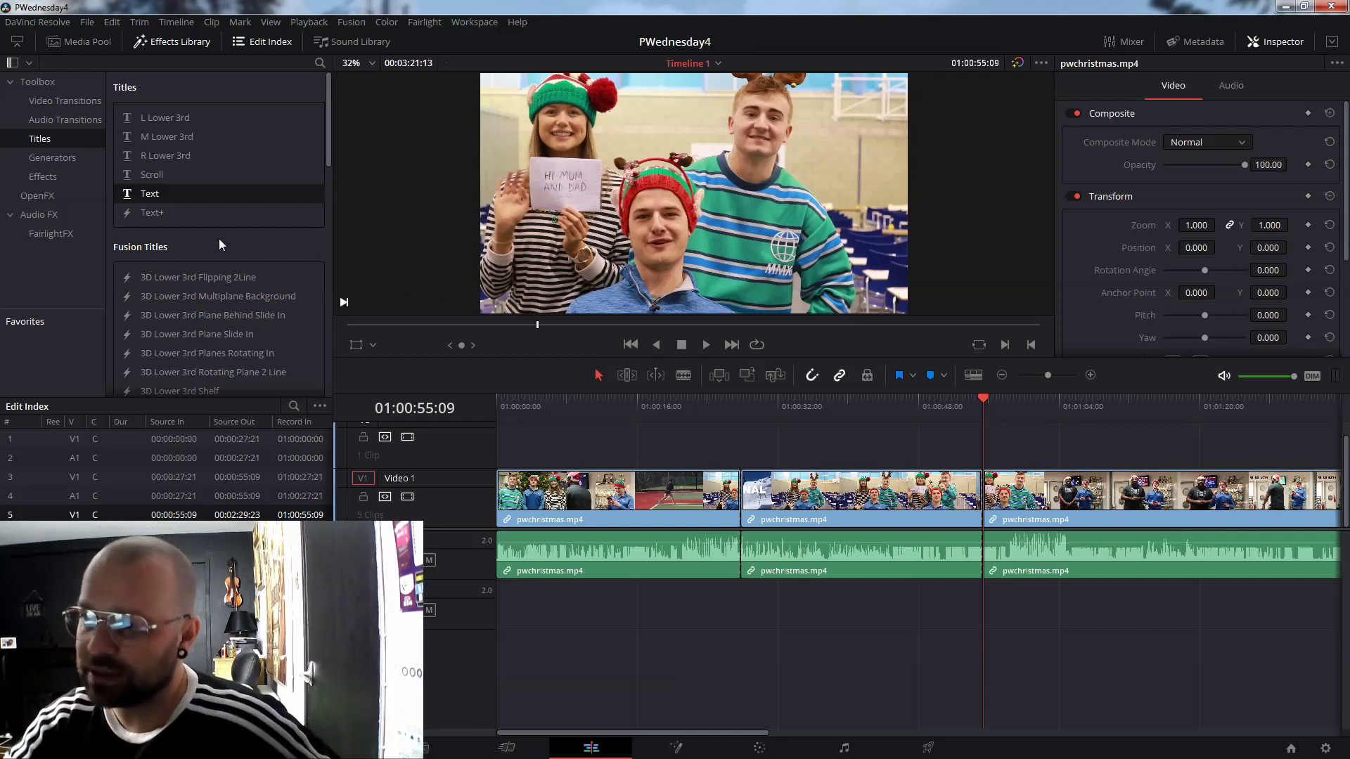
Place a Titles > Text clip on V2 spanning the middle section and clear its Rich Text.
drag(153, 199, 756, 446)
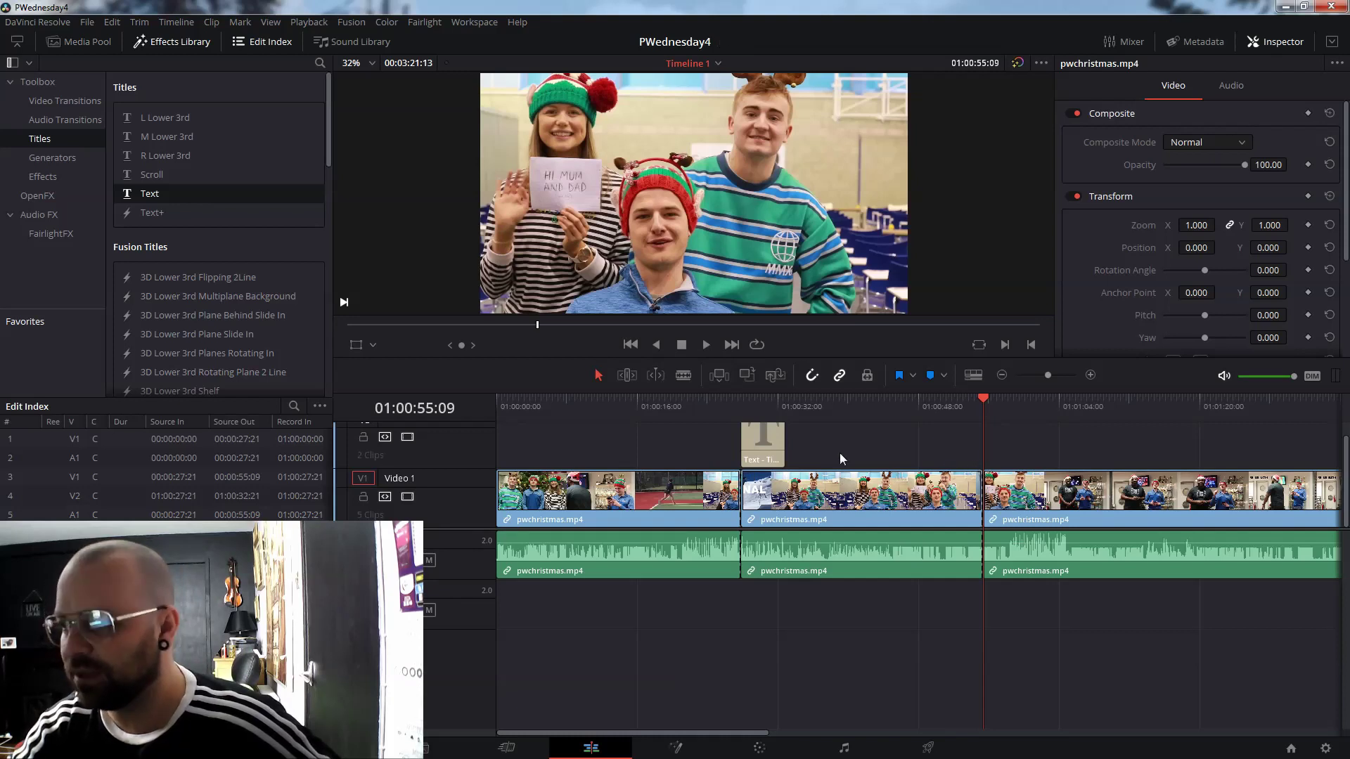
drag(790, 445, 984, 446)
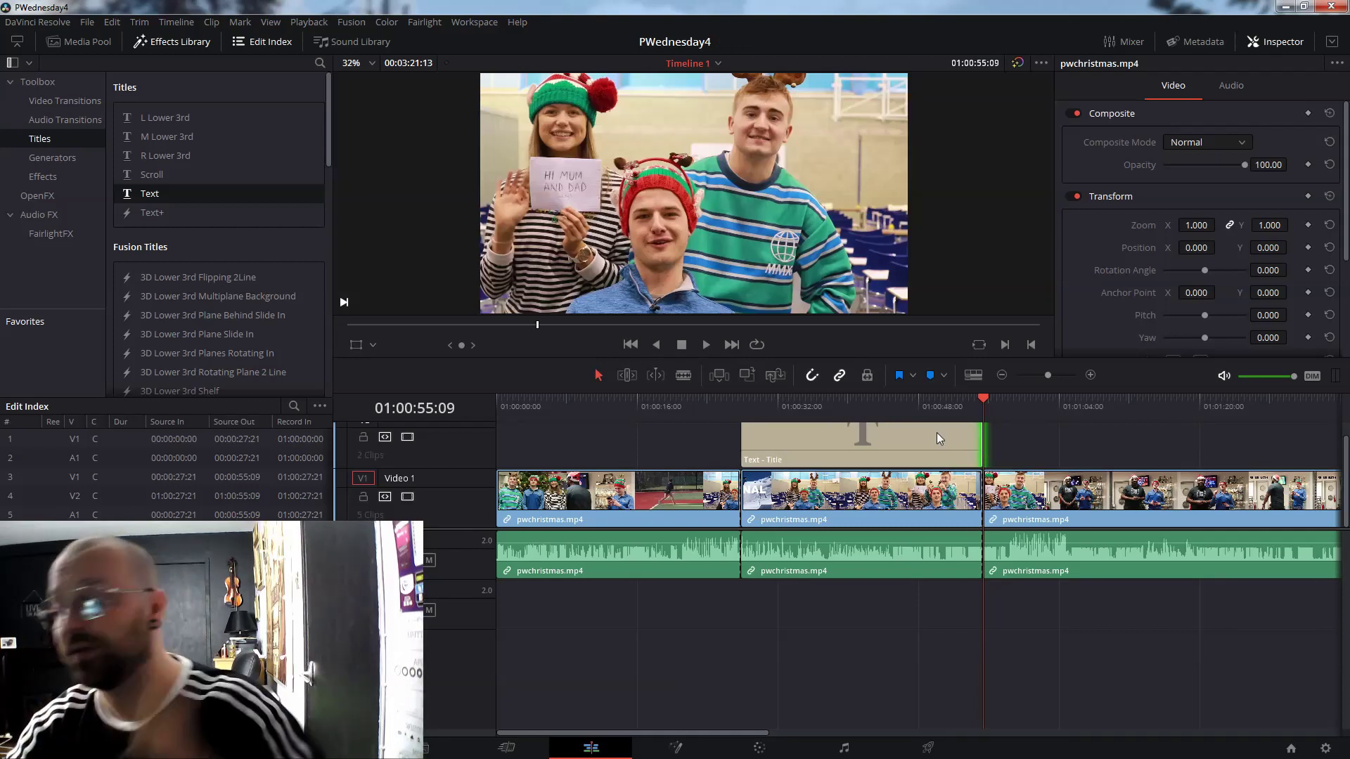
click(863, 447)
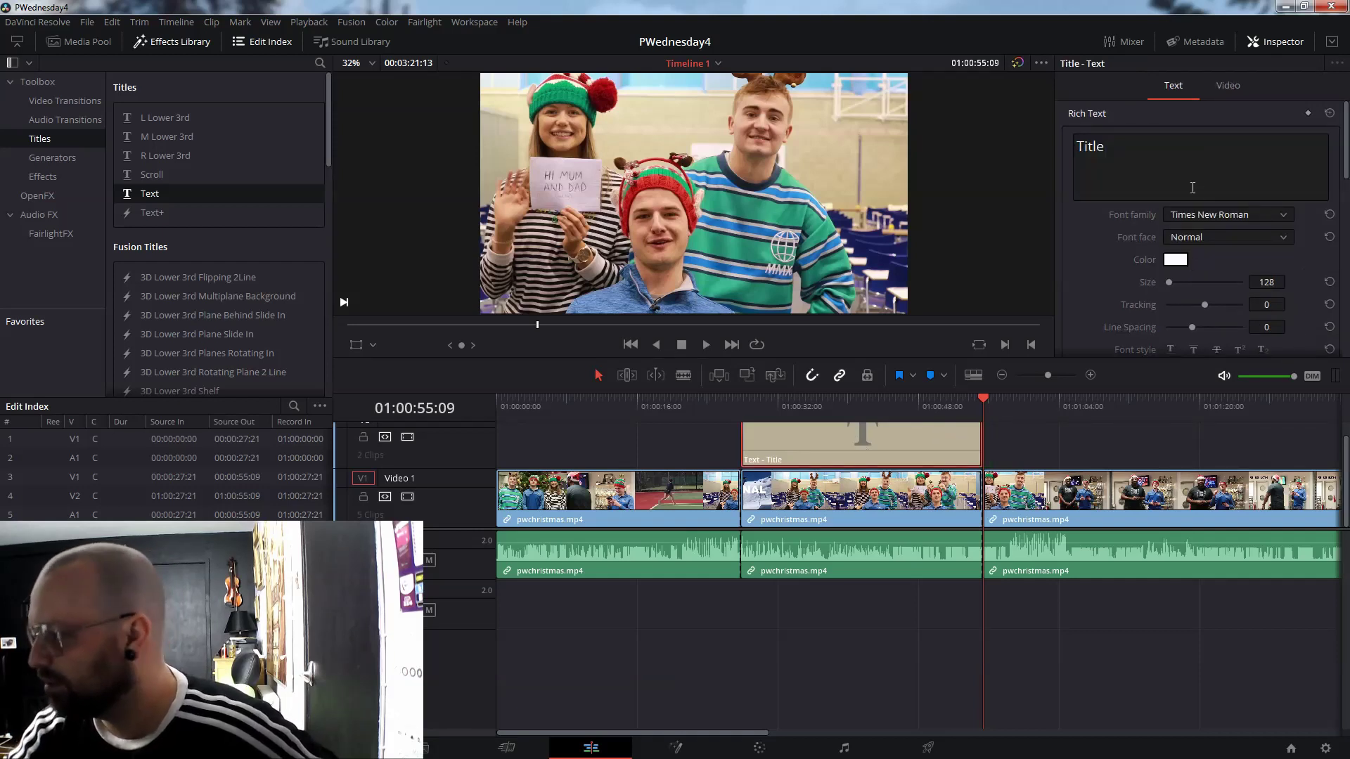
click(1136, 154)
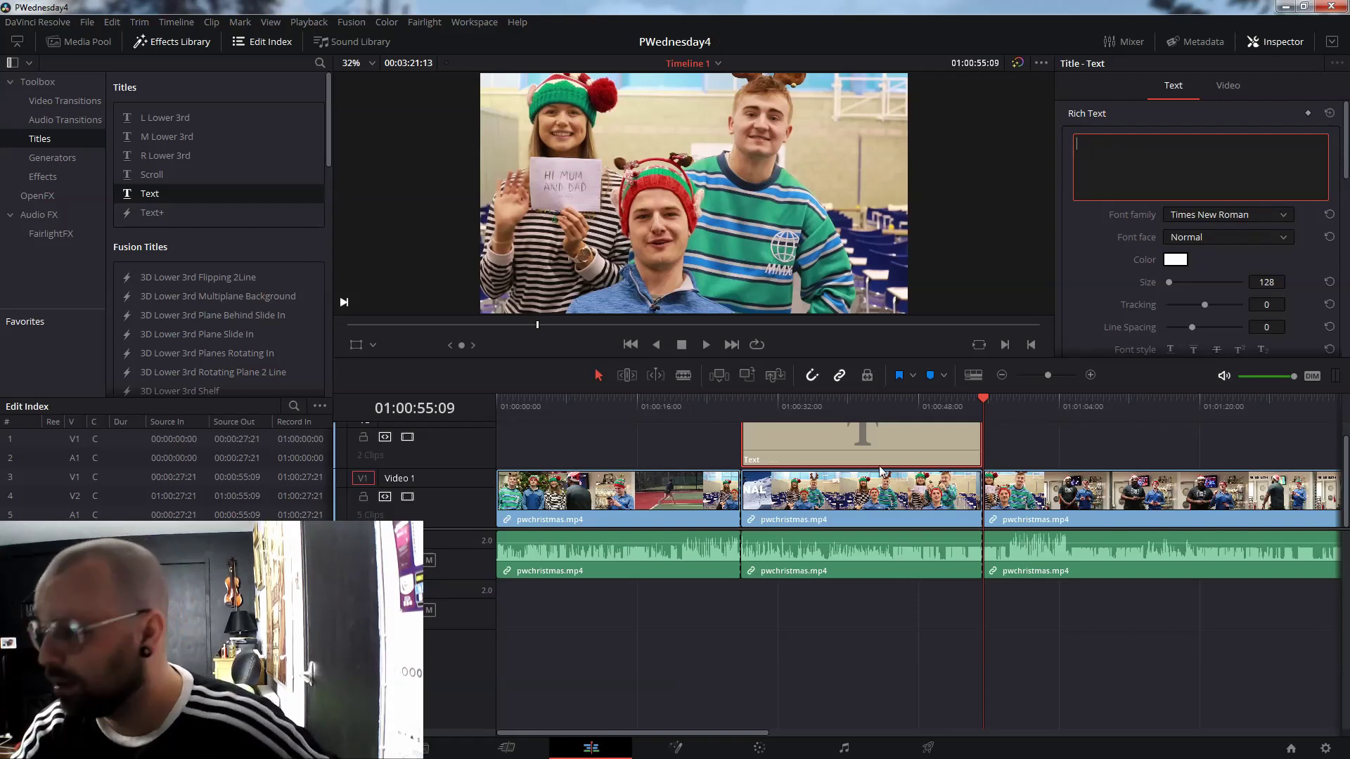
click(869, 498)
Make the middle V1 clip and its audio into Compound Clip 1 and open it in Fusion.
right_click(852, 492)
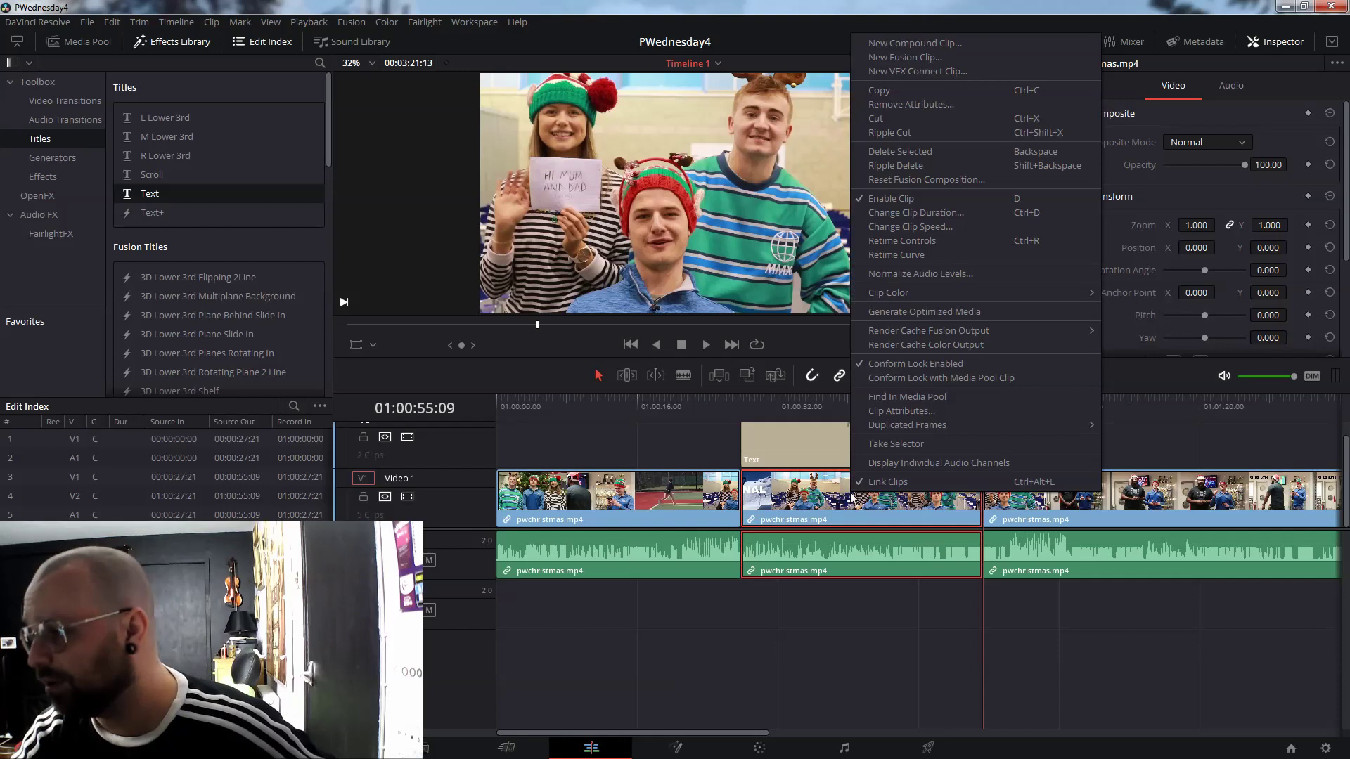
click(941, 42)
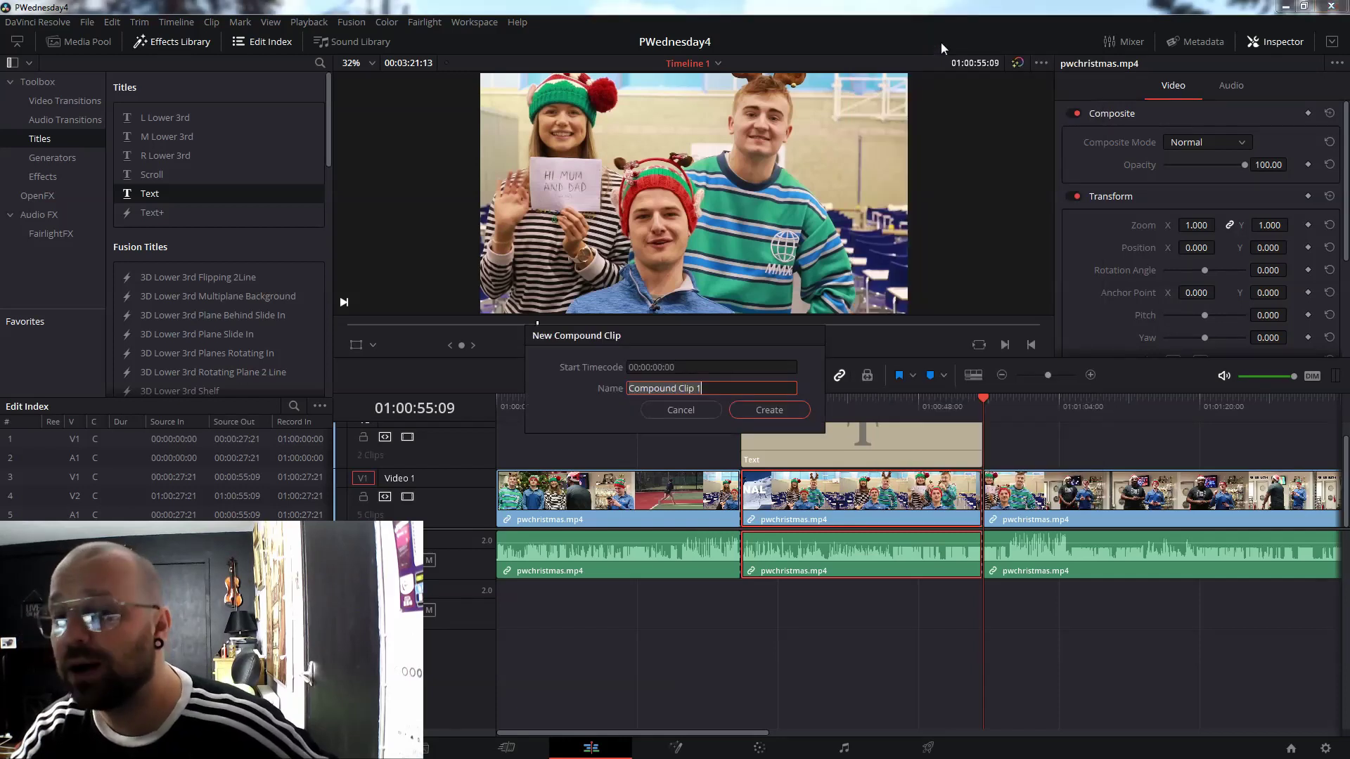
click(766, 415)
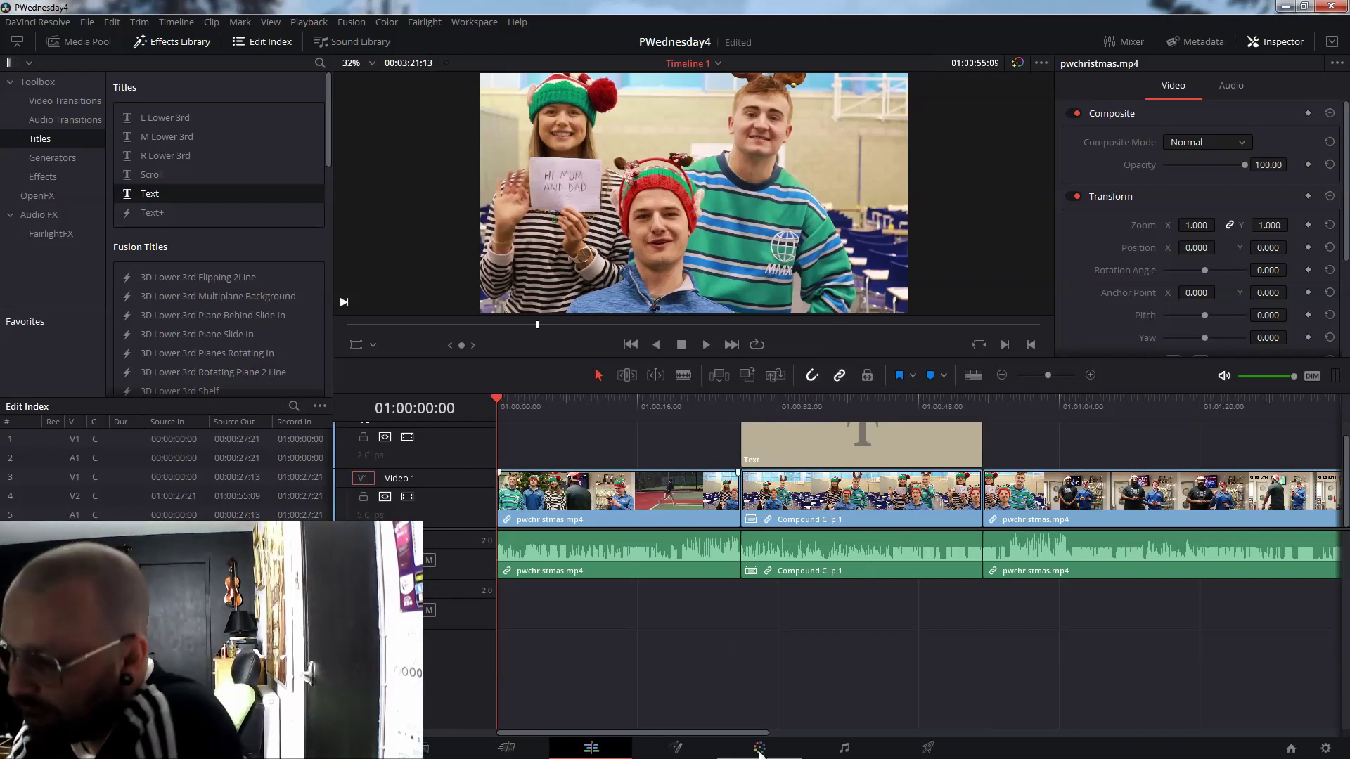
click(675, 749)
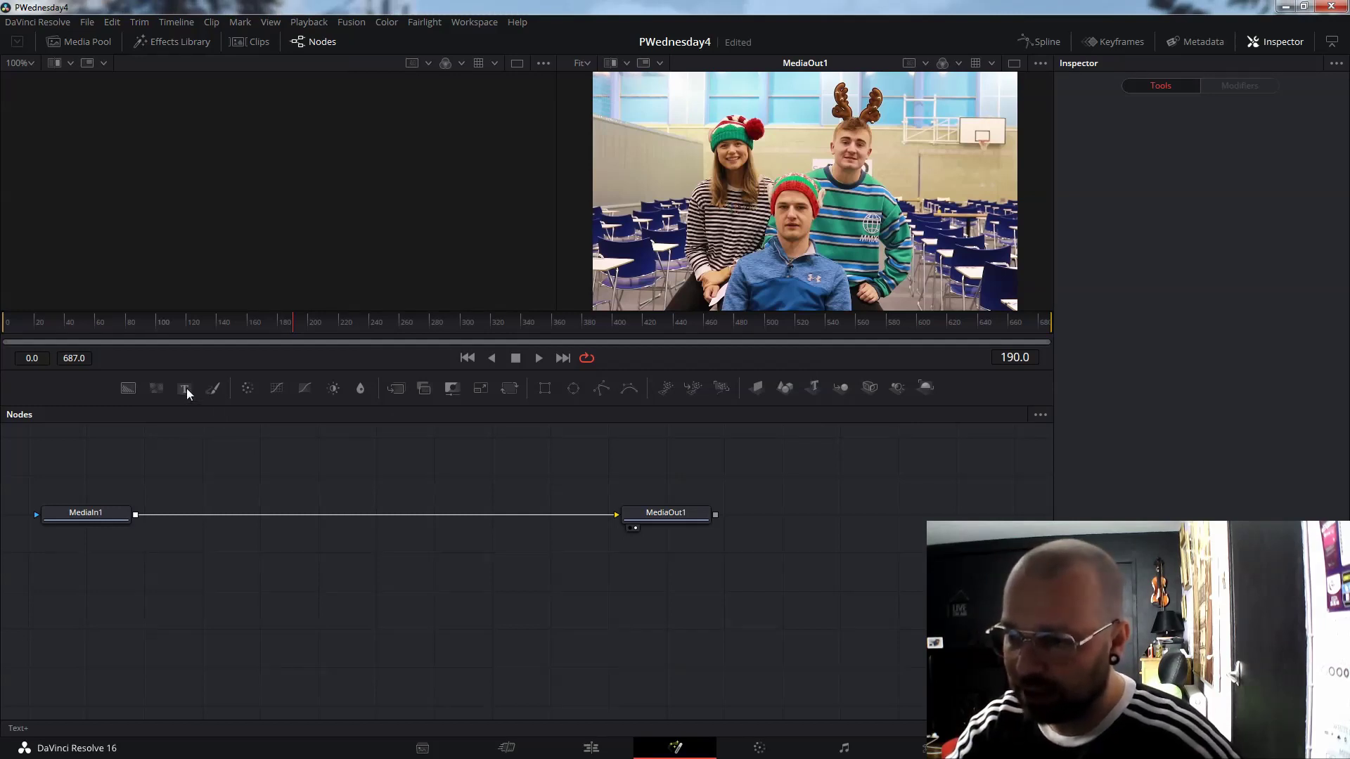
Drop a Text+ node onto the MediaIn1–MediaOut1 link and select Text1's Styled Text field.
drag(187, 388, 289, 514)
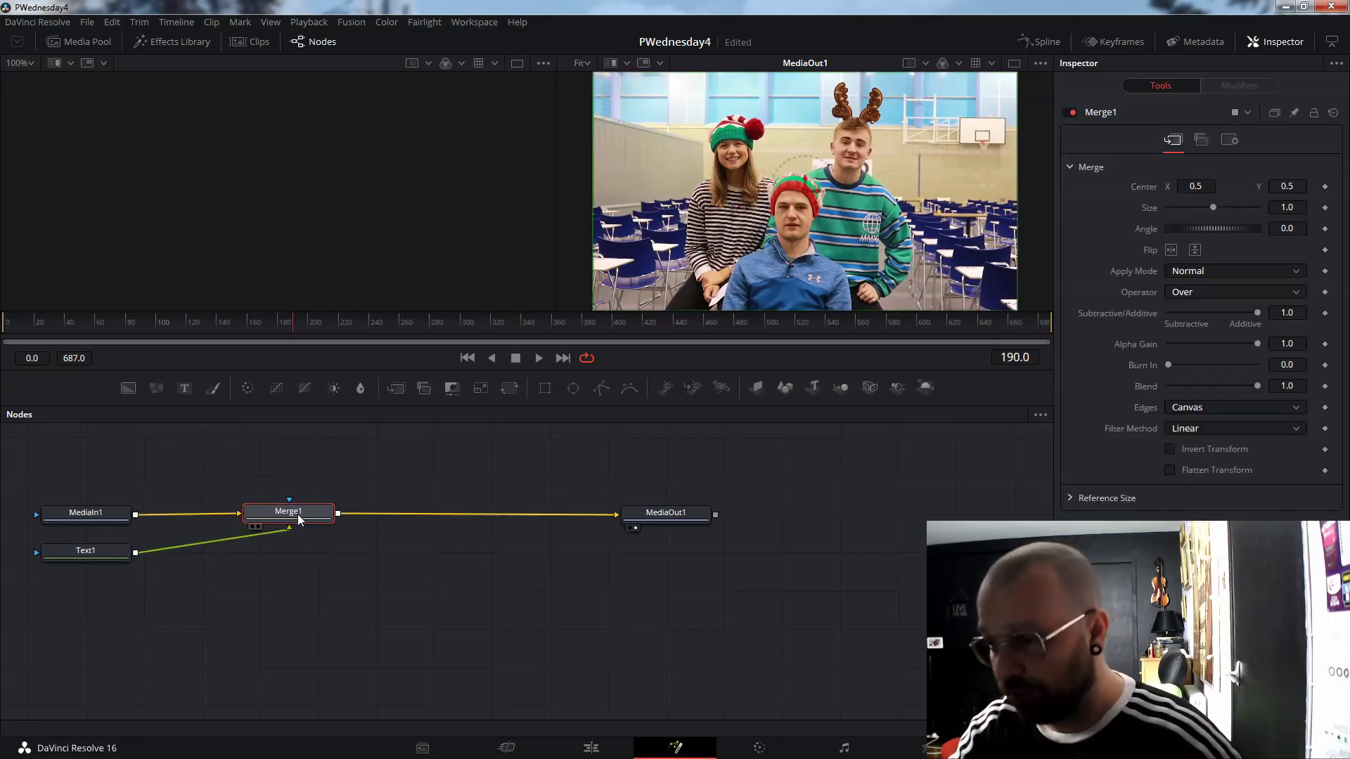
click(81, 557)
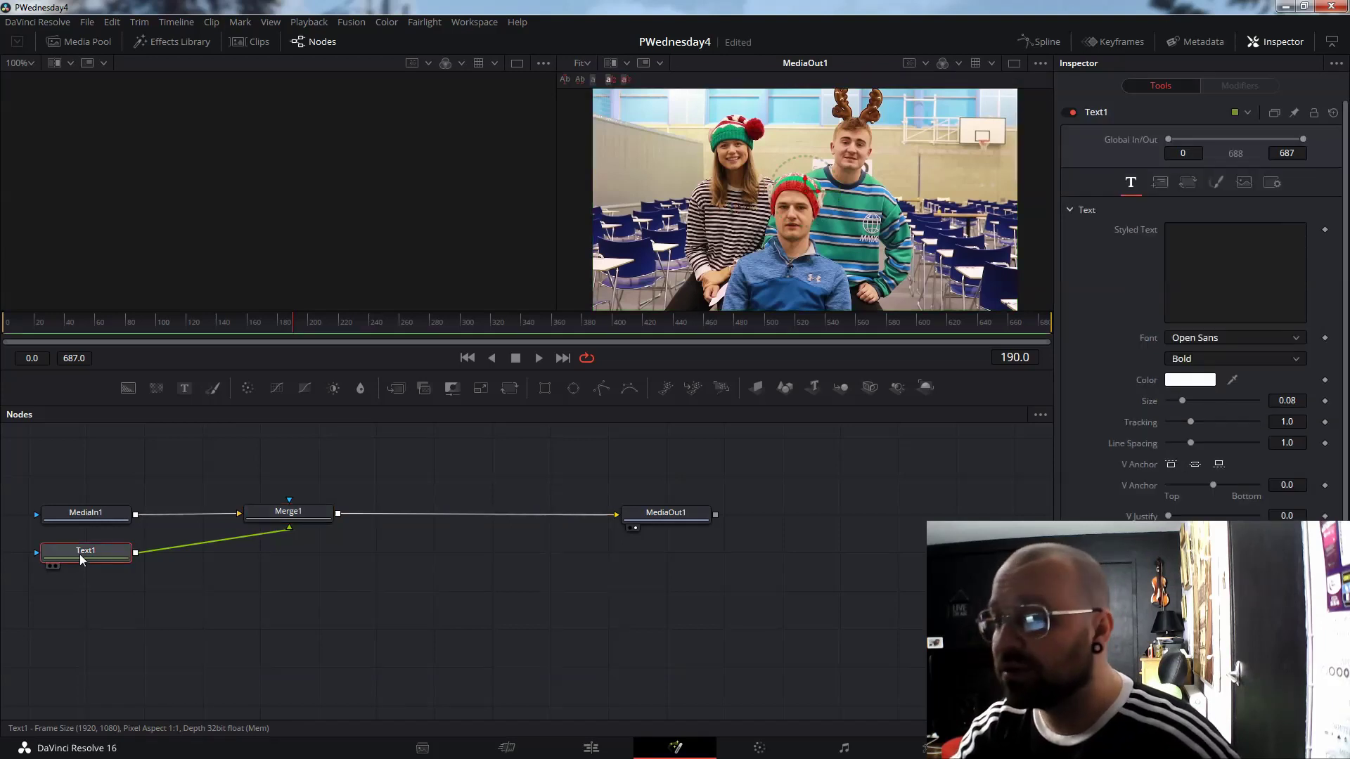
click(1192, 259)
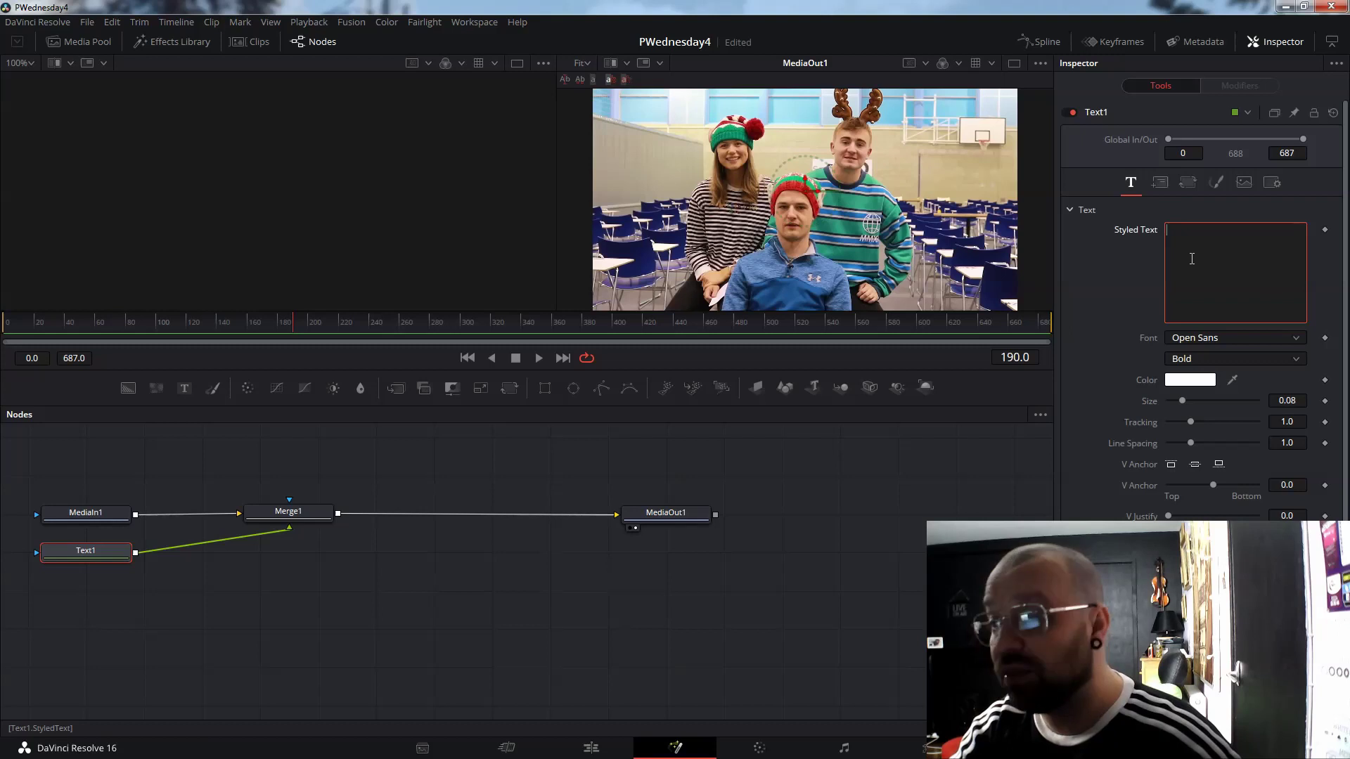
Fill Text1 with TimeCode, move it to the frame's top-left, and colour it black.
right_click(1192, 258)
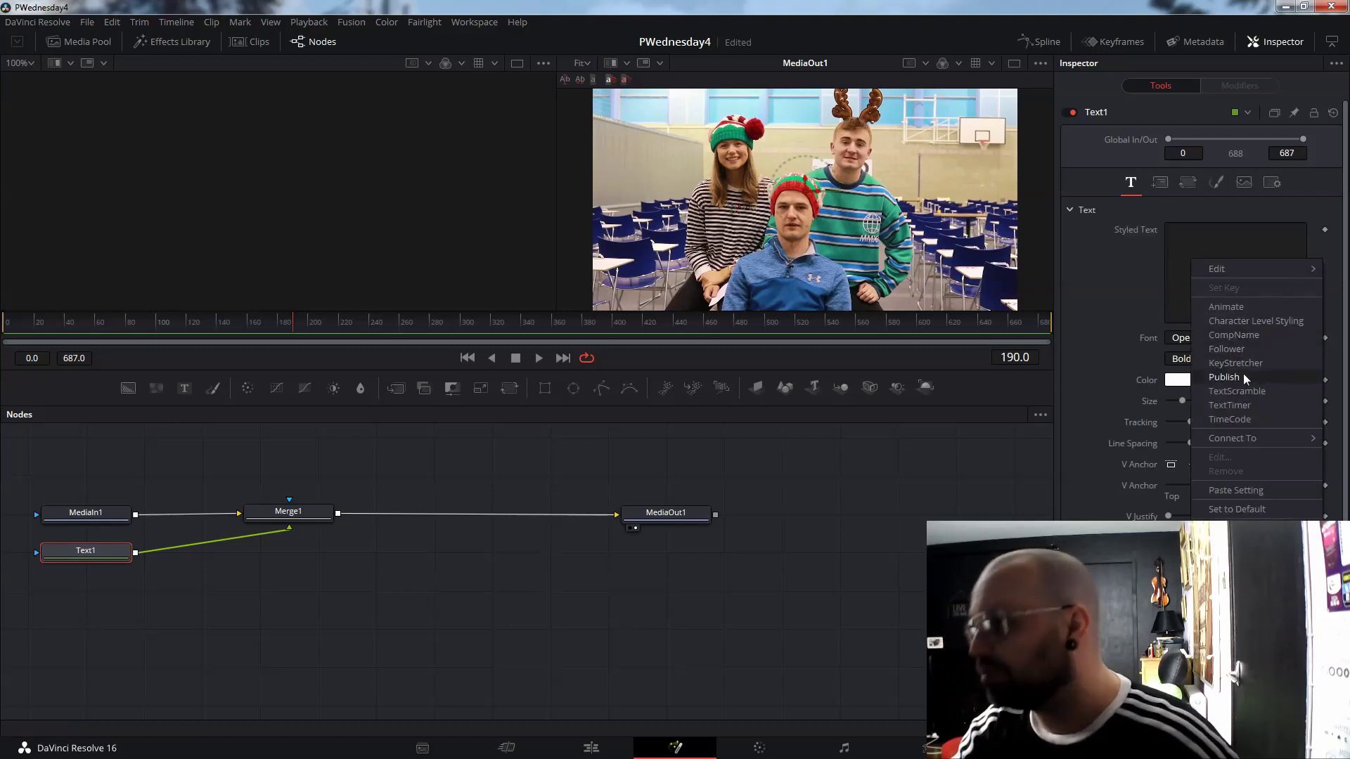
click(1248, 421)
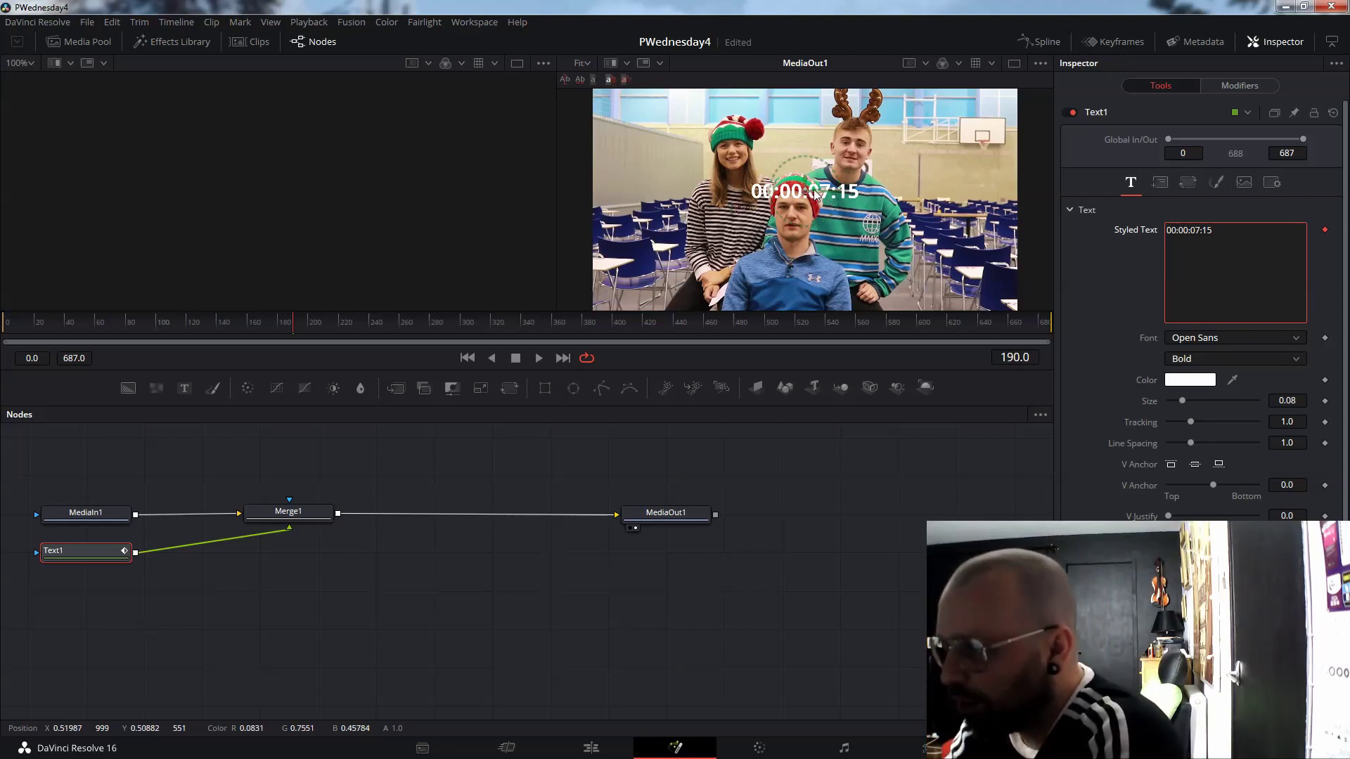
drag(814, 194, 645, 97)
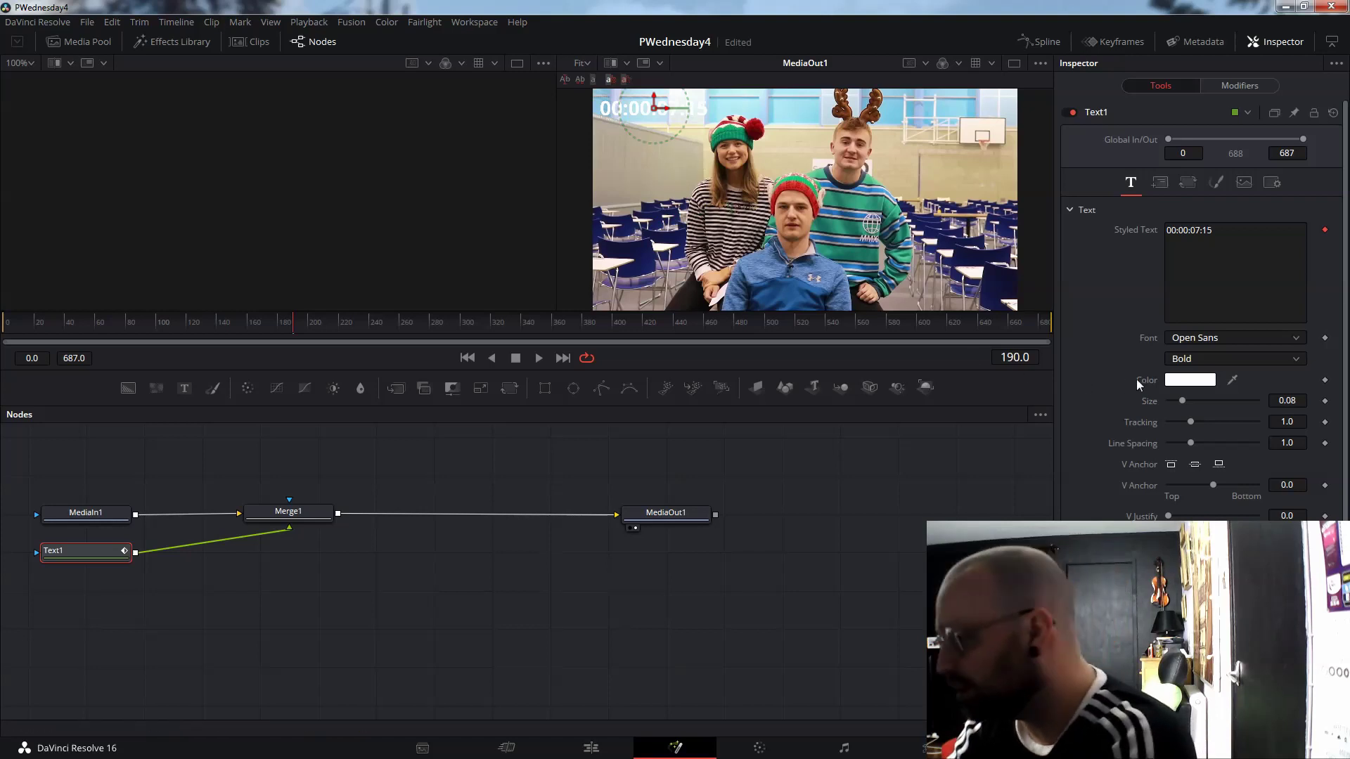
click(1174, 383)
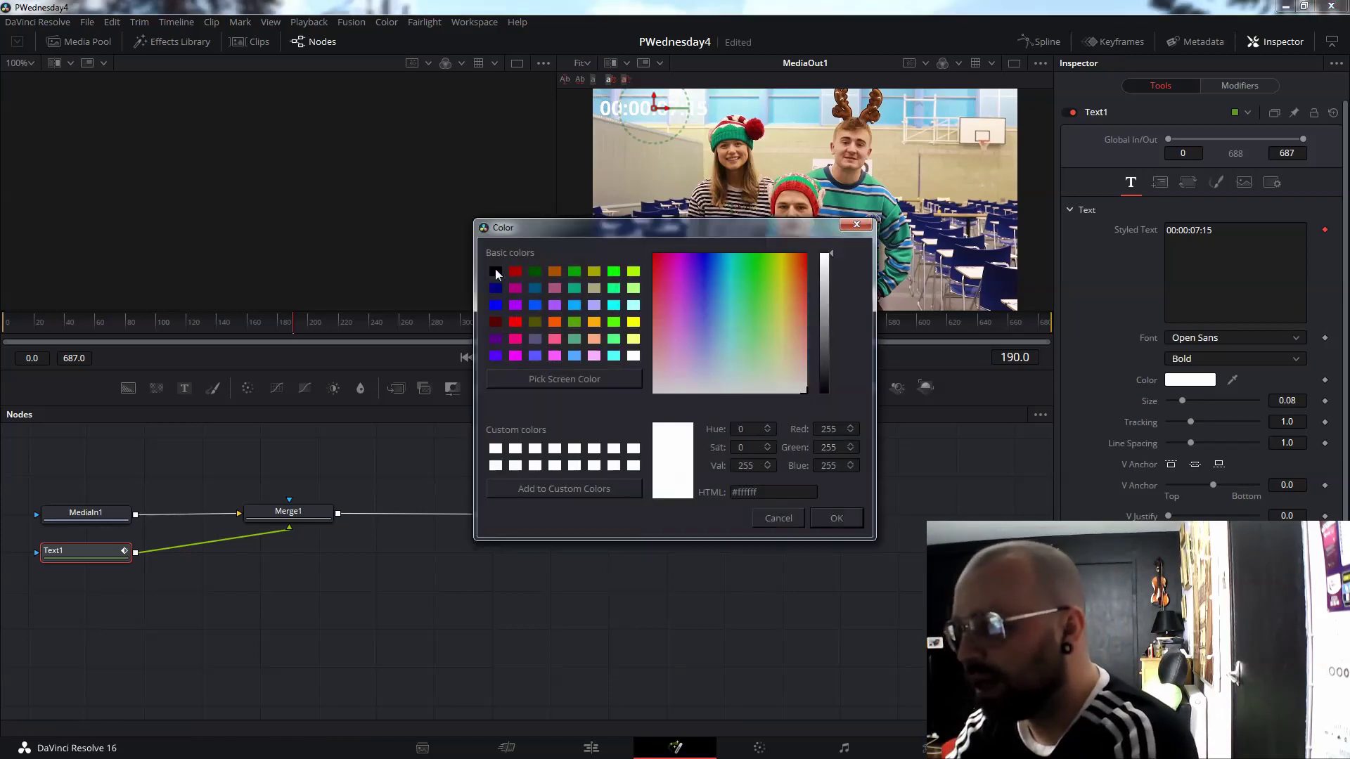
click(495, 272)
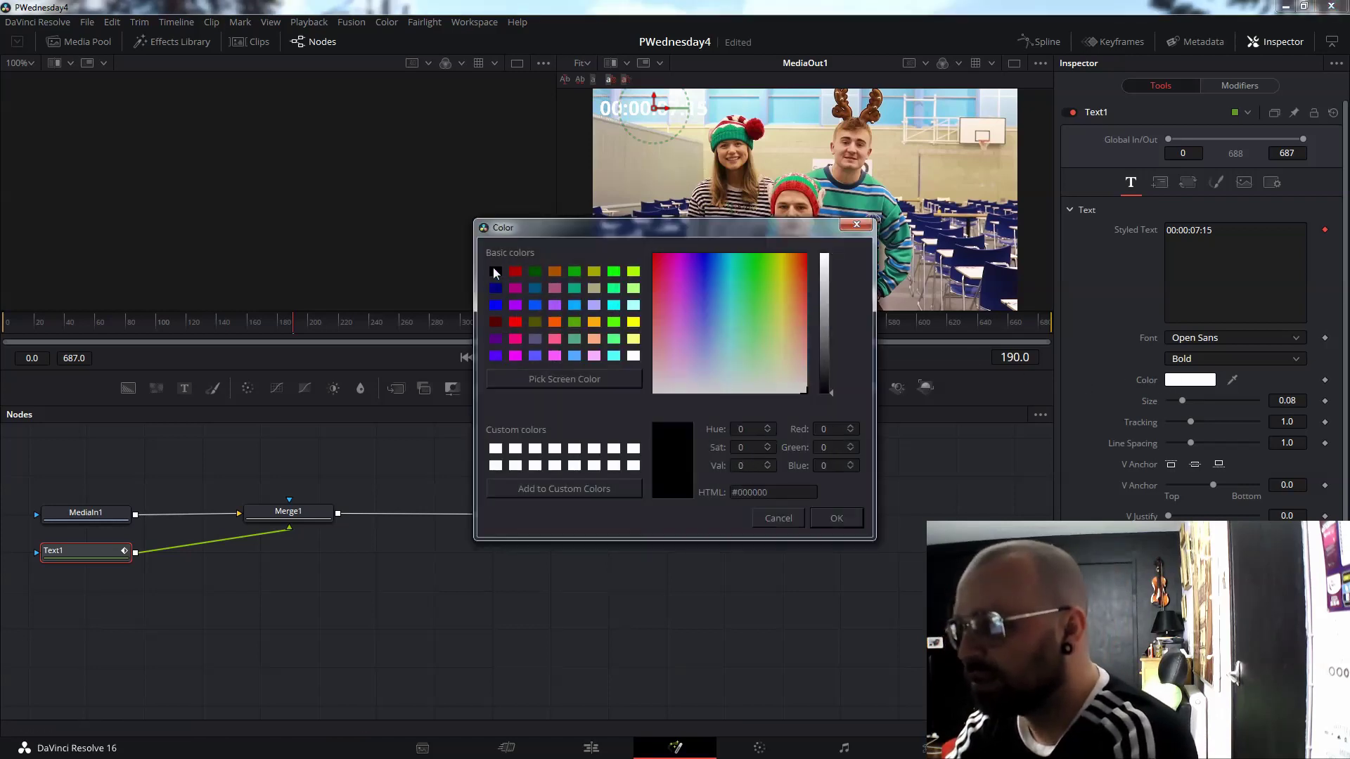
click(837, 518)
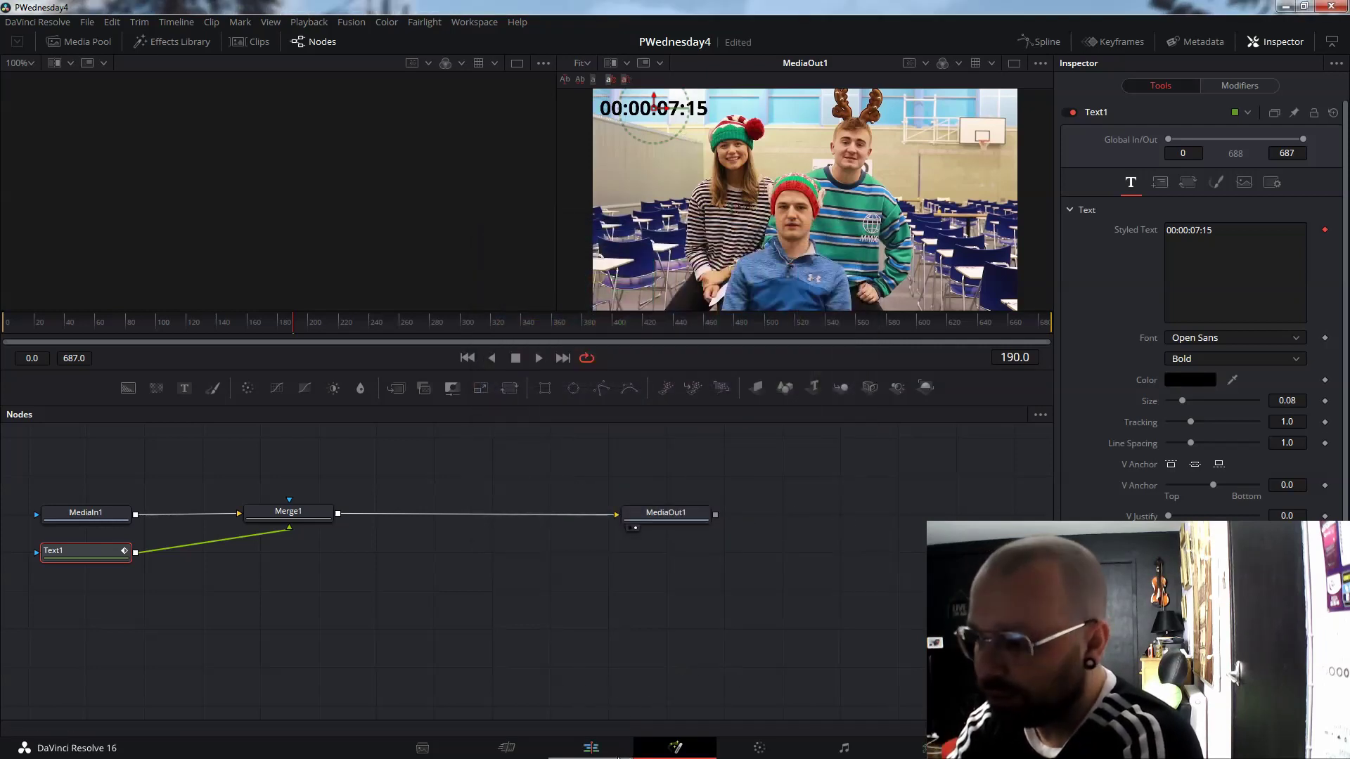
On the Edit page, play Compound Clip 1 from its start and near its end to check the timecode.
click(612, 751)
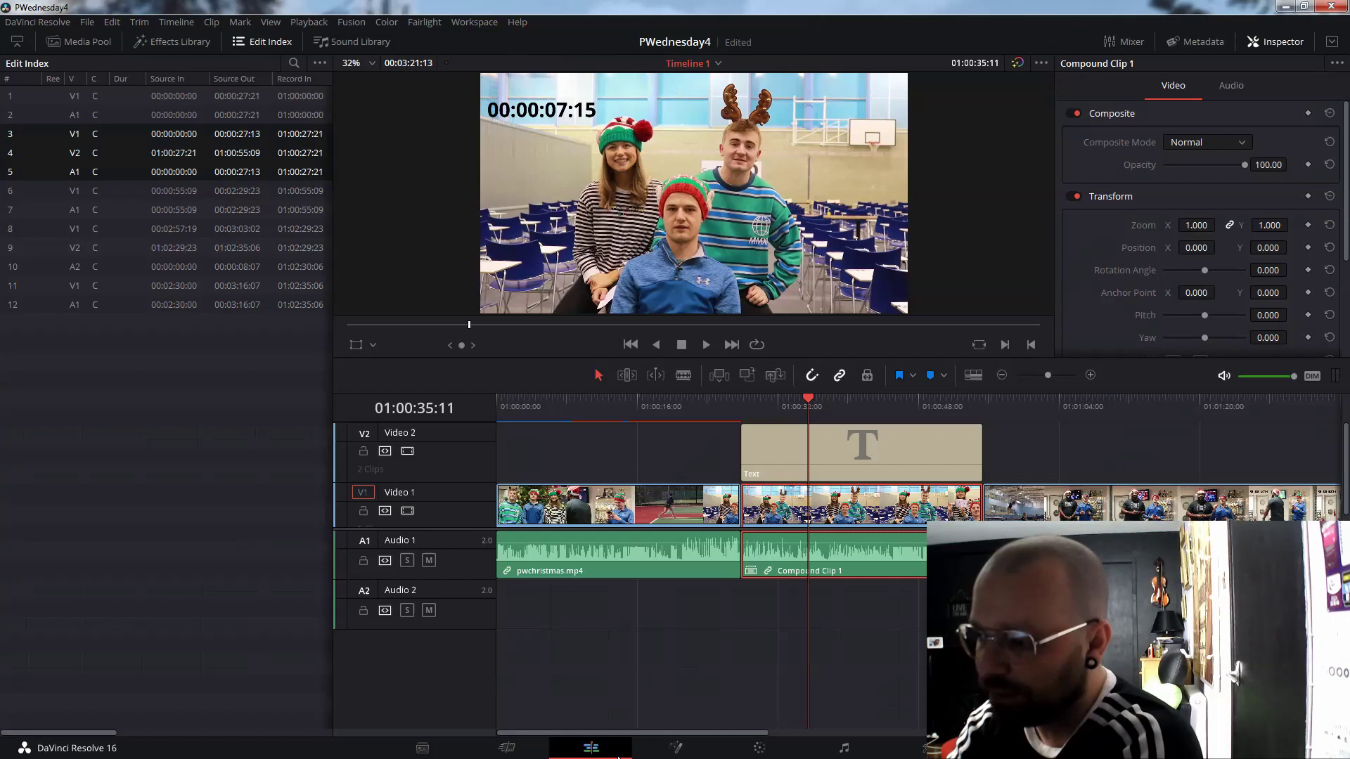
click(735, 399)
key(space)
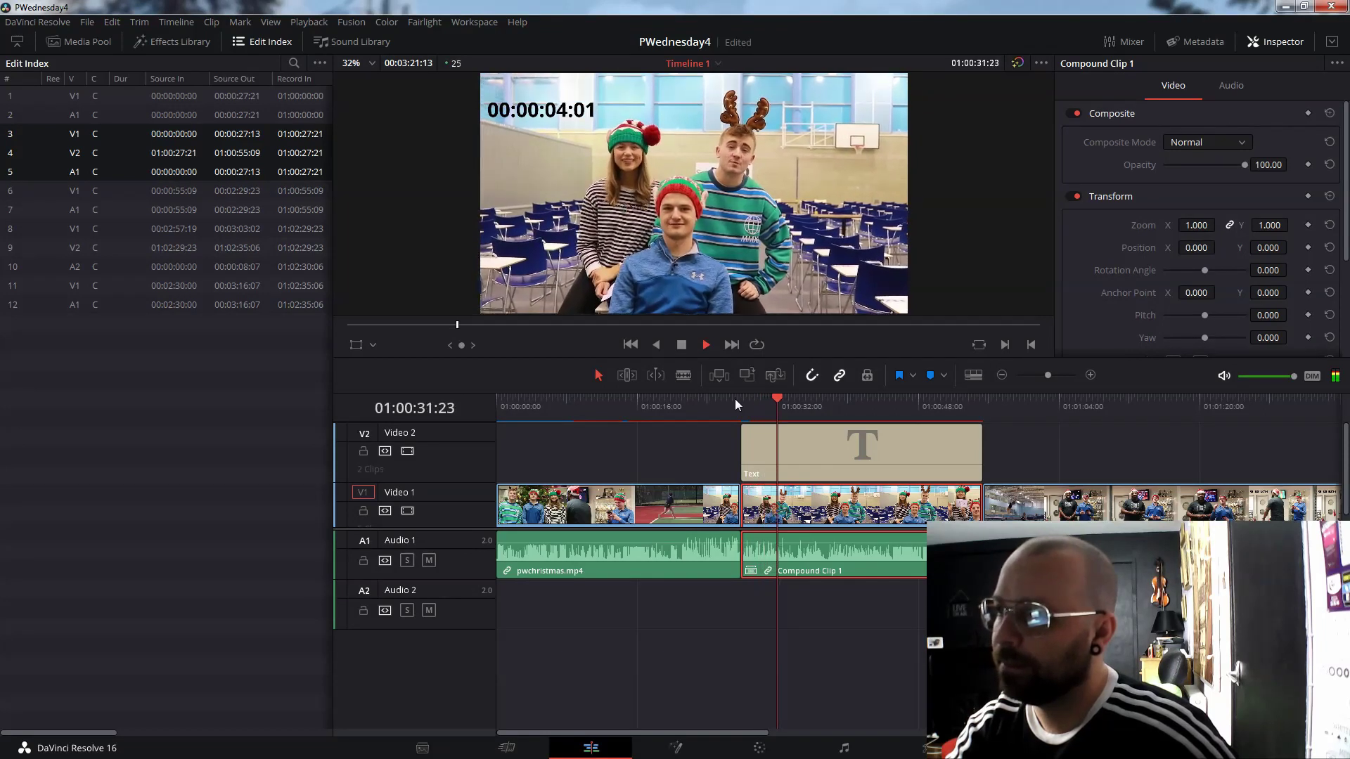
key(space)
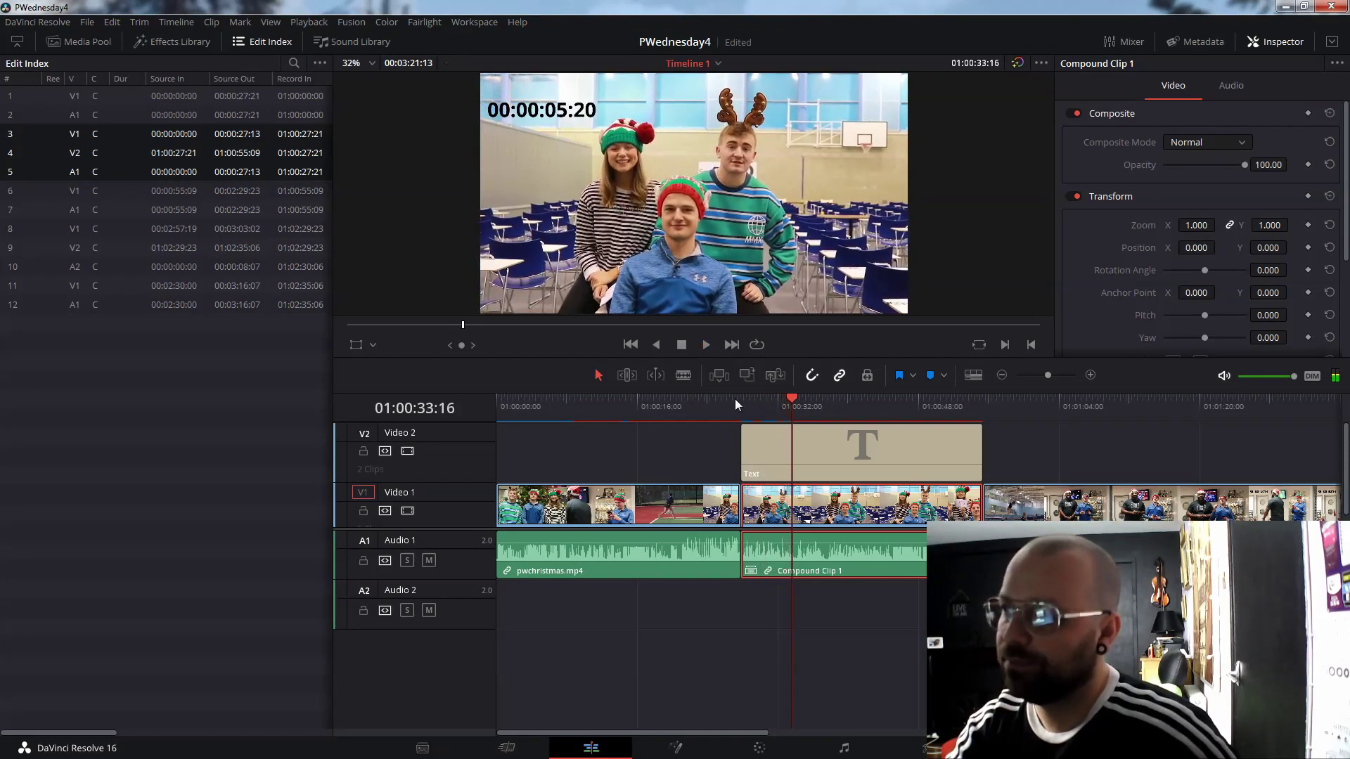
click(946, 399)
key(space)
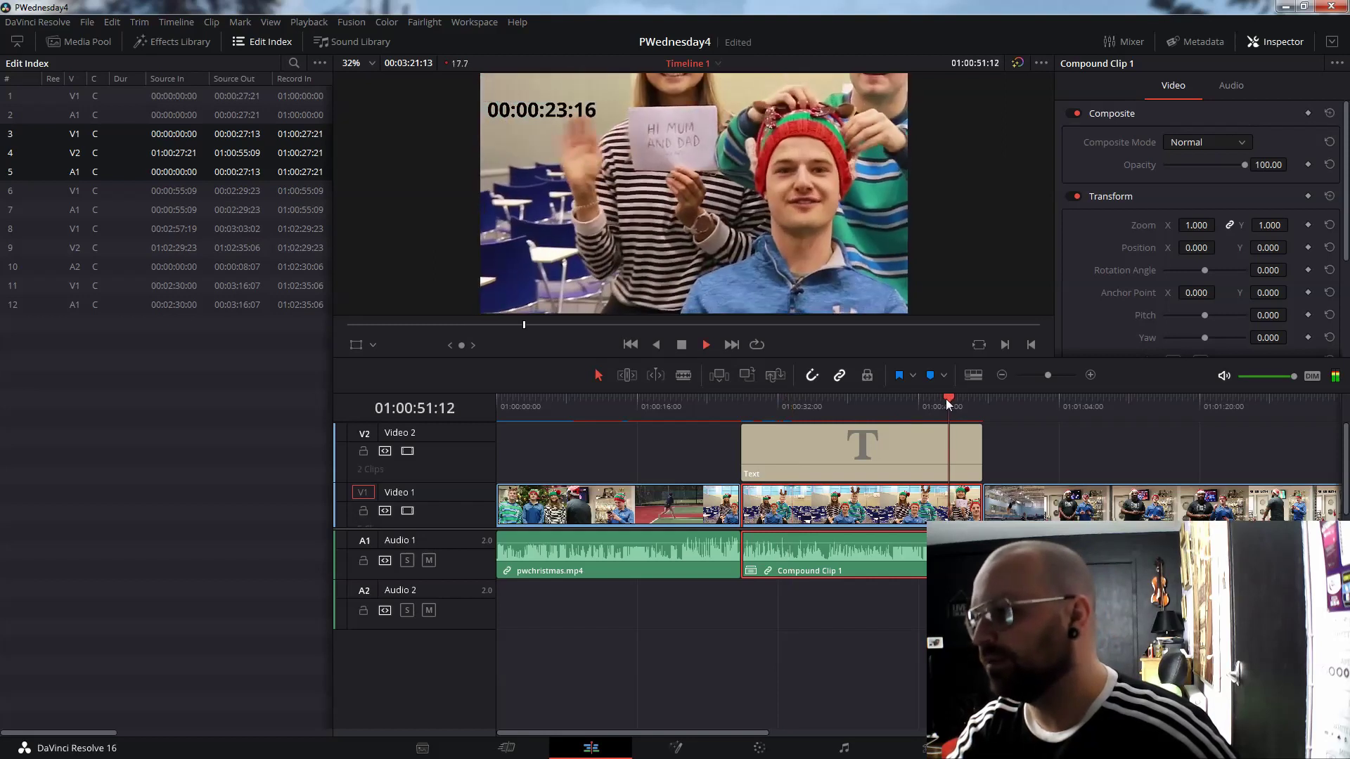
key(space)
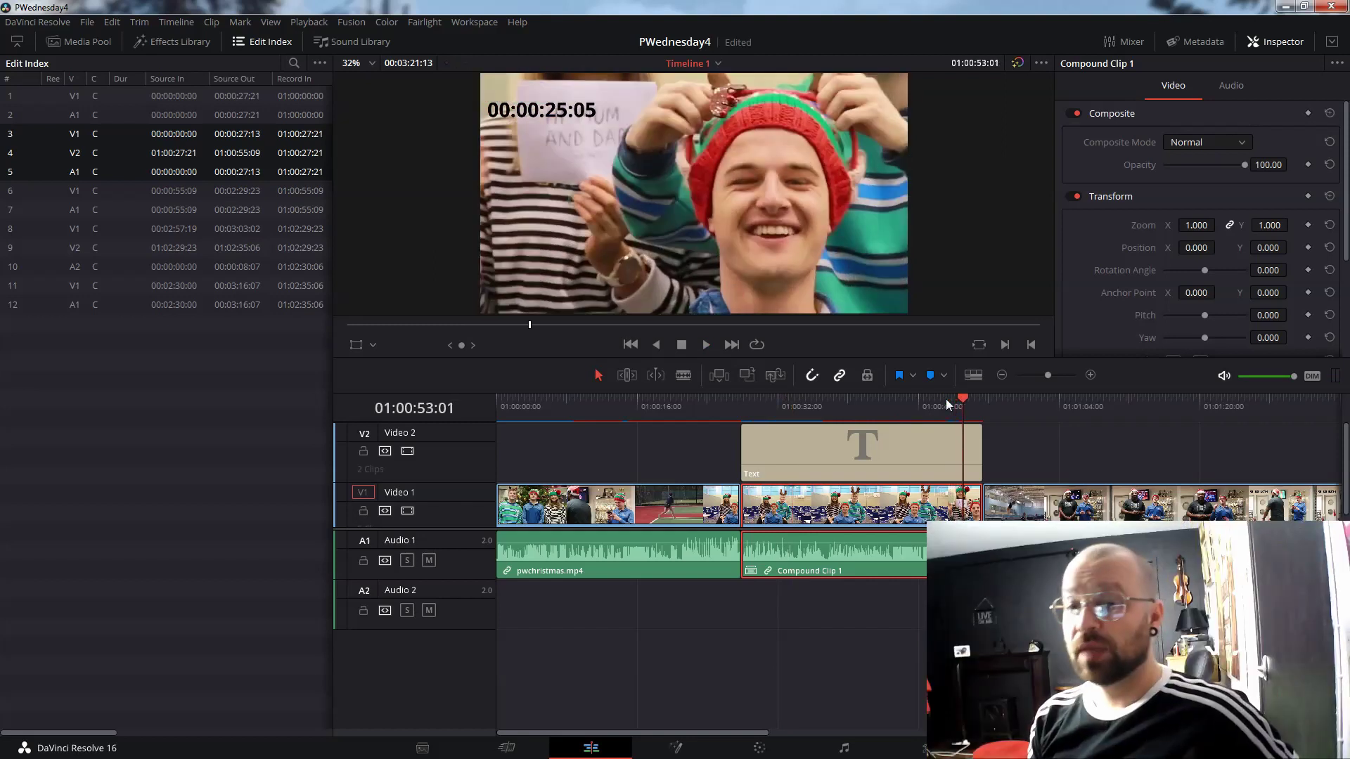